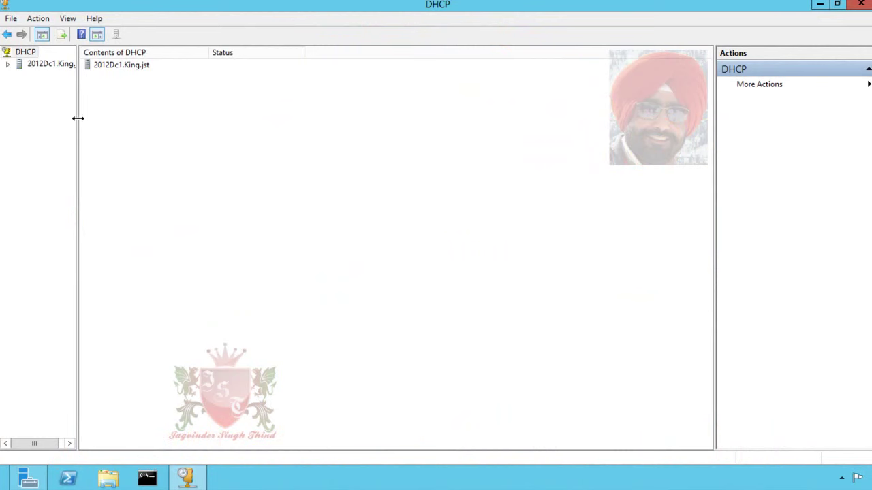
# Expand the server's IPv4 scope 10.10.10.0 and review its address leases for 2012Dc1.King.jst and pc1.King.jst
pyautogui.moveTo(77, 127); pyautogui.dragTo(129, 124)
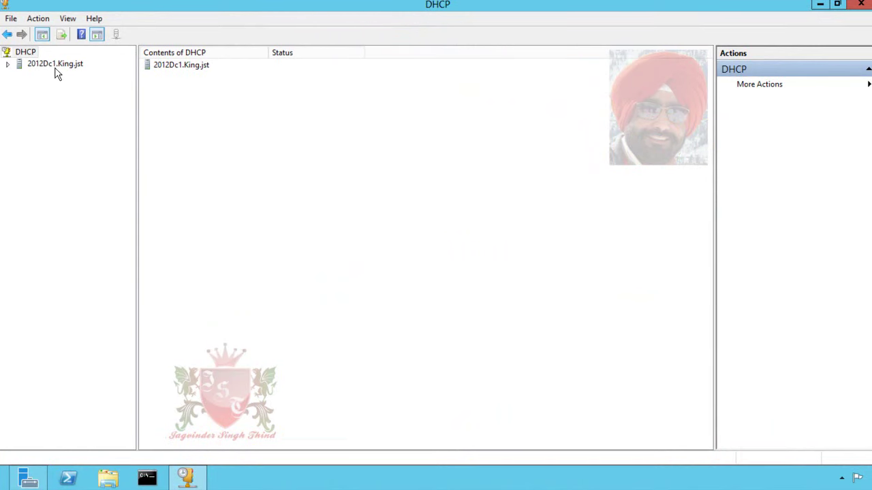
pyautogui.click(8, 64)
pyautogui.click(19, 76)
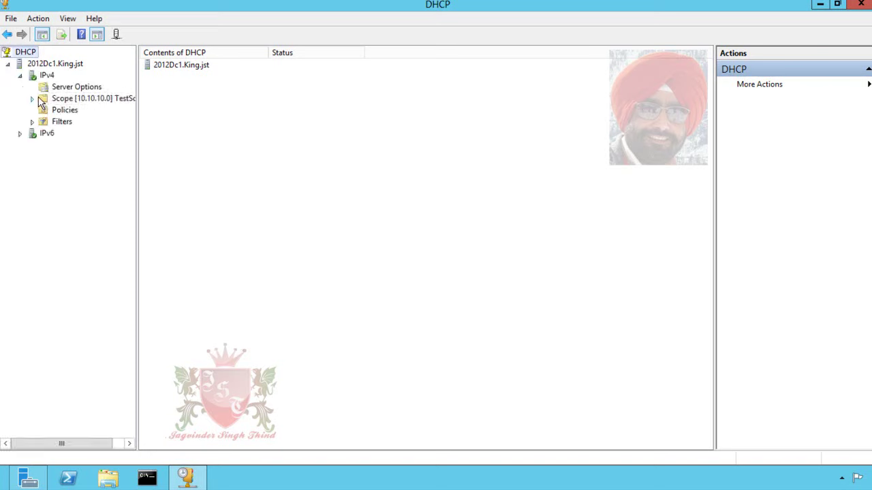
pyautogui.click(32, 98)
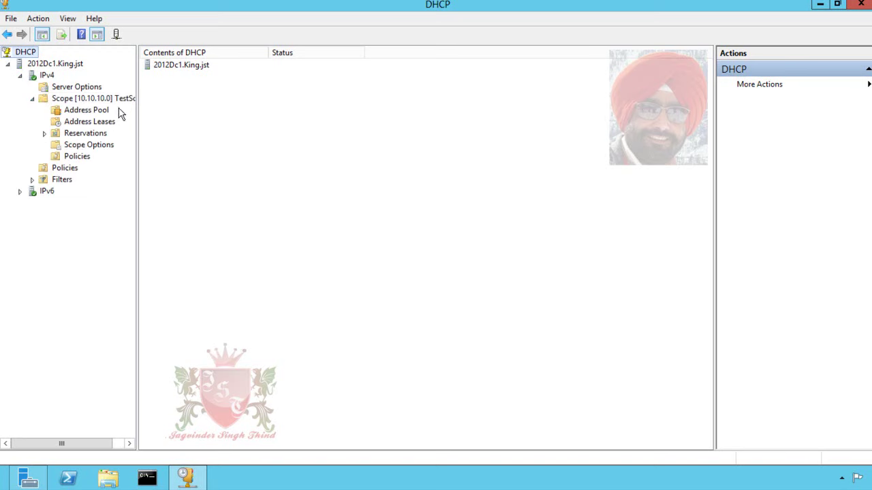
pyautogui.click(106, 125)
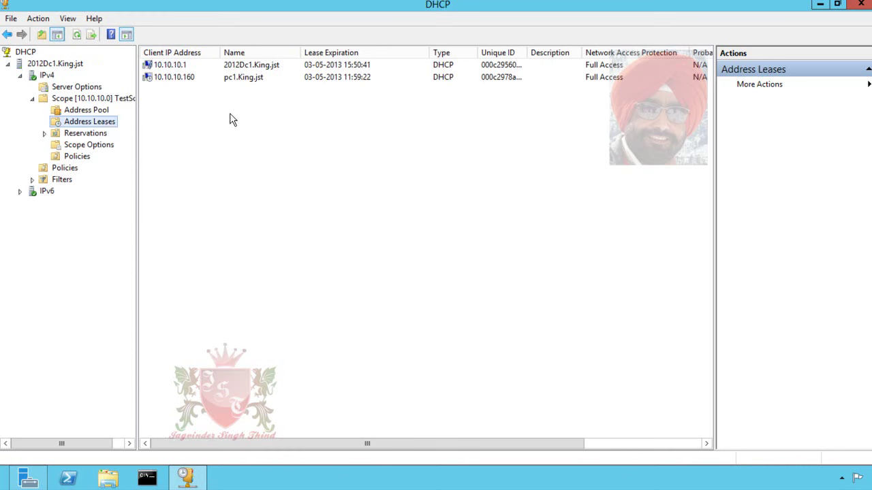
pyautogui.click(183, 79)
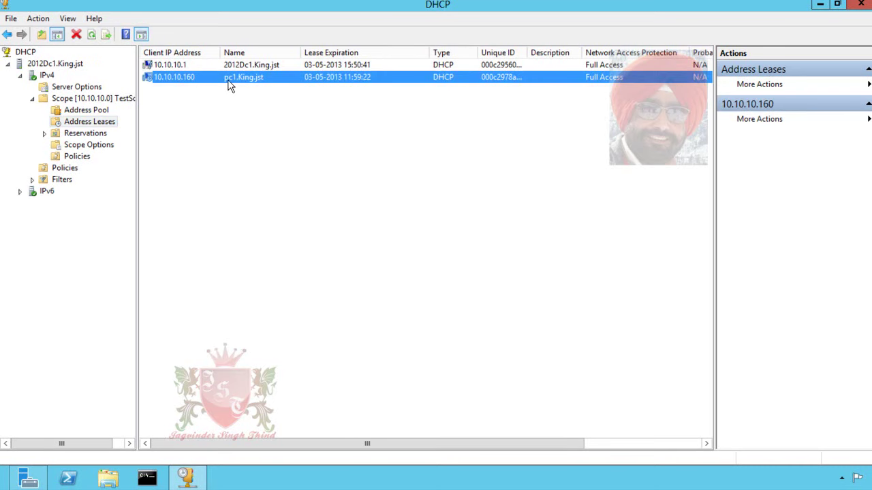
pyautogui.click(184, 64)
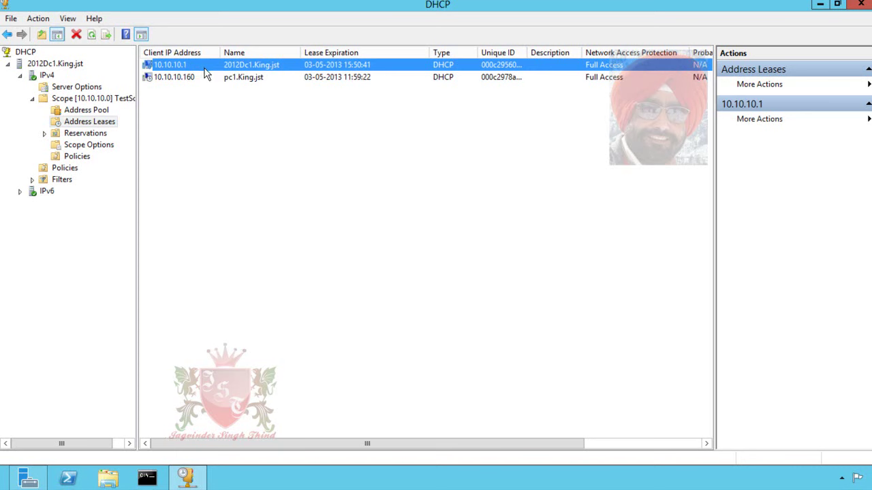
pyautogui.click(176, 76)
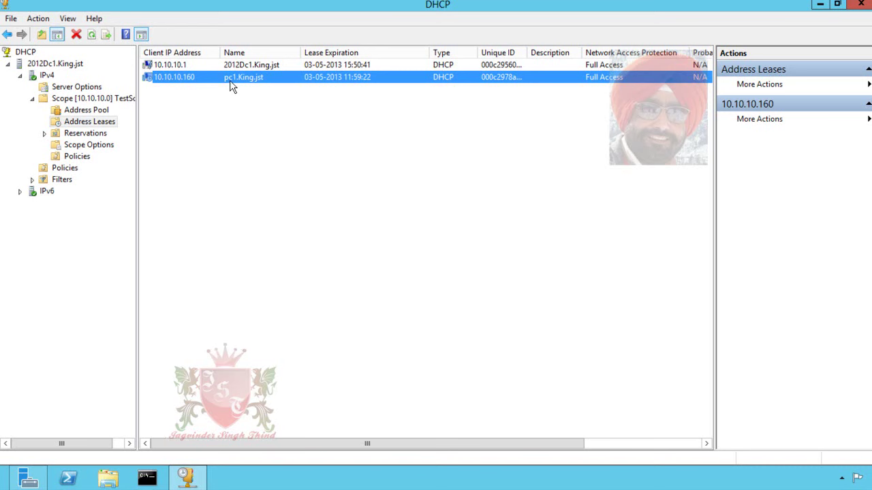
pyautogui.press('Up')
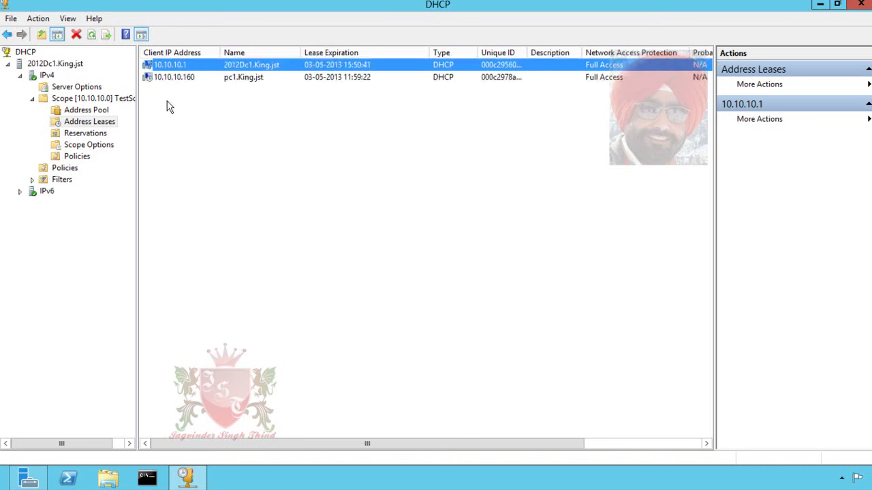
# Start a new reservation in the 10.10.10.0 scope, named Test1 with IP address 10.10.10.175
pyautogui.click(85, 133)
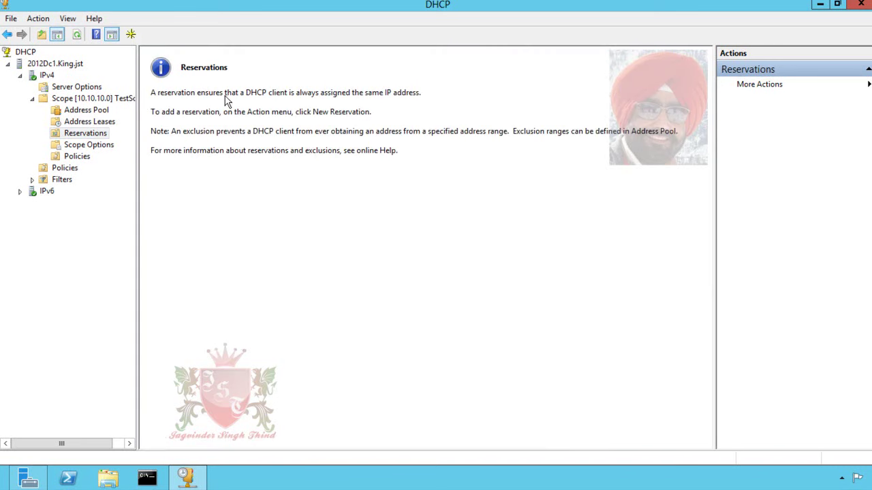
pyautogui.rightClick(104, 142)
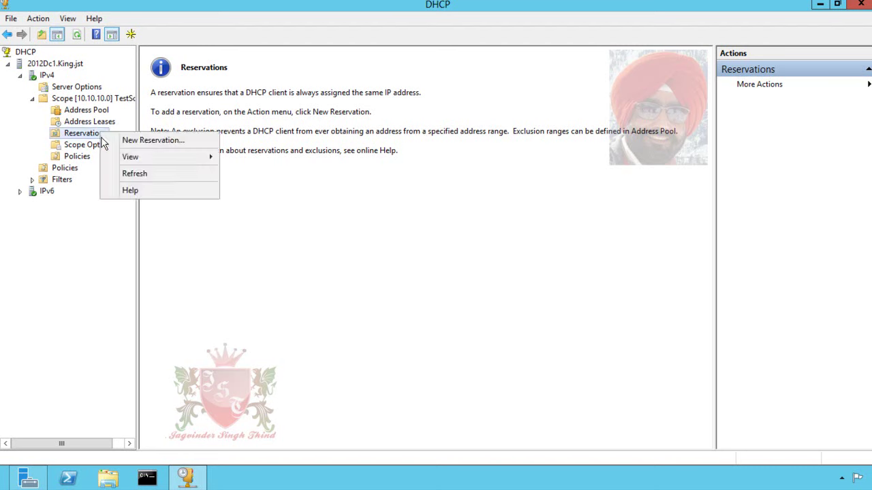
pyautogui.click(203, 141)
pyautogui.moveTo(141, 64); pyautogui.dragTo(398, 117)
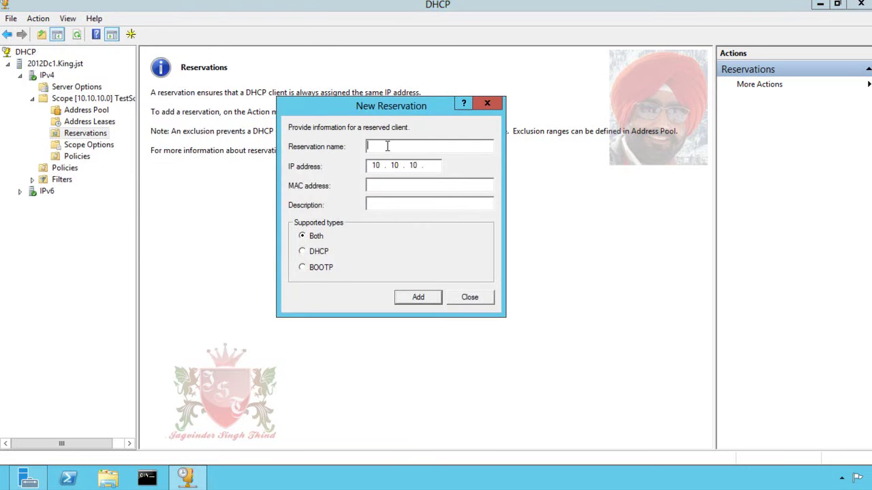
pyautogui.write('Test')
pyautogui.write('1')
pyautogui.write('175')
pyautogui.click(412, 186)
# Switch to Command Prompt and list the ARP table with arp -a
pyautogui.click(148, 479)
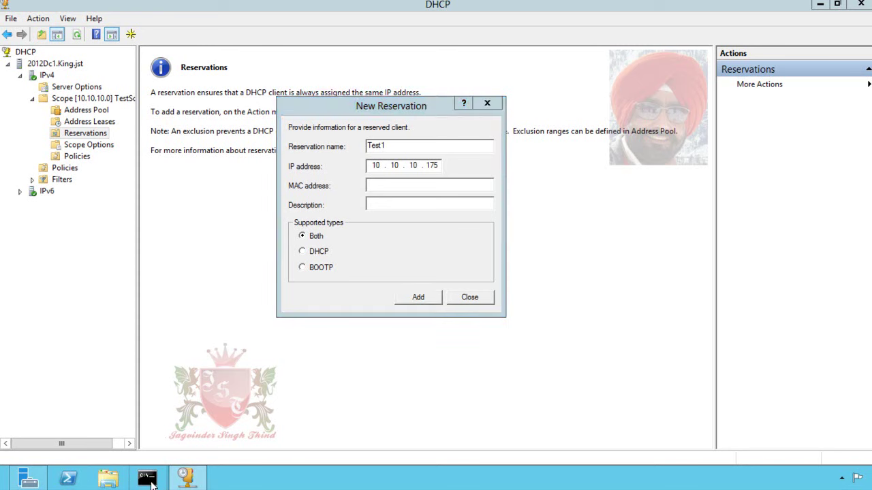
pyautogui.moveTo(218, 41); pyautogui.dragTo(481, 200)
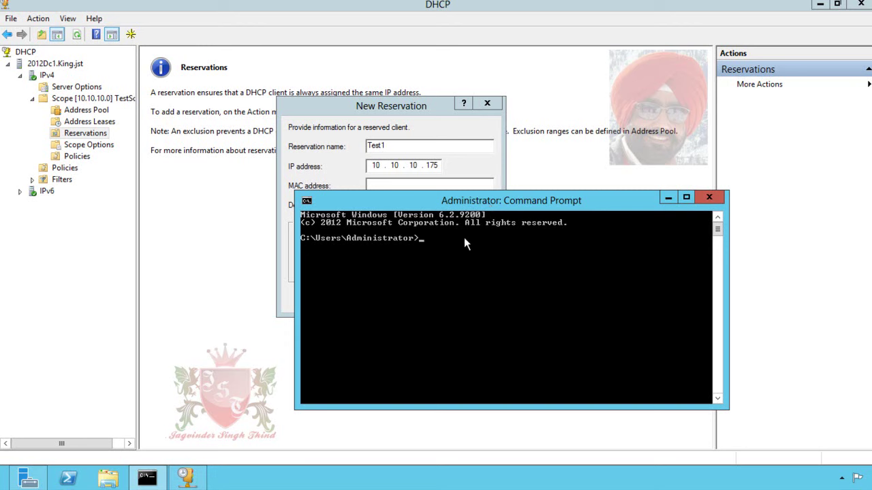
pyautogui.write('arp -a')
pyautogui.press('Return')
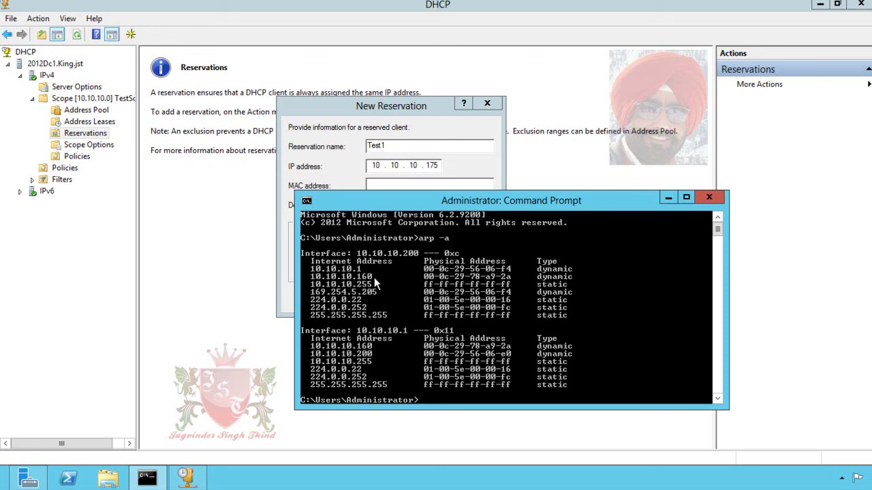
# Copy the physical address 00-0c-29-78-a9-2a belonging to 10.10.10.160 from the ARP table
pyautogui.rightClick(436, 284)
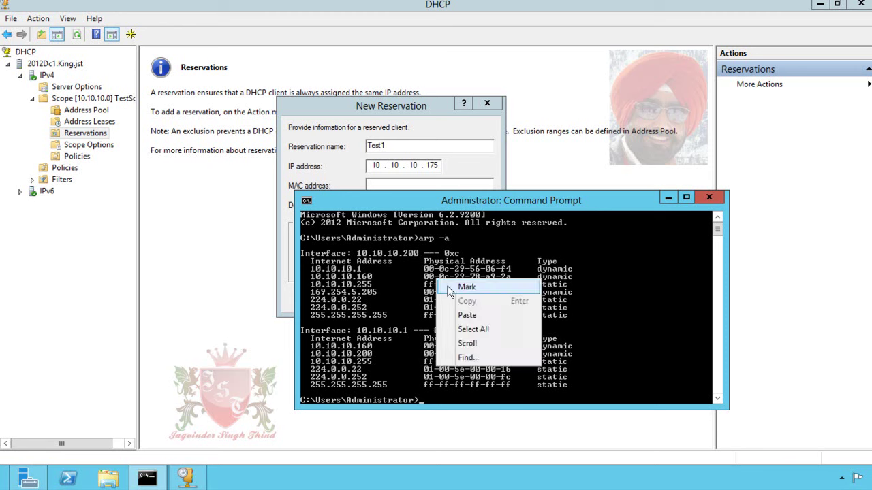
pyautogui.click(453, 286)
pyautogui.moveTo(418, 276); pyautogui.dragTo(510, 276)
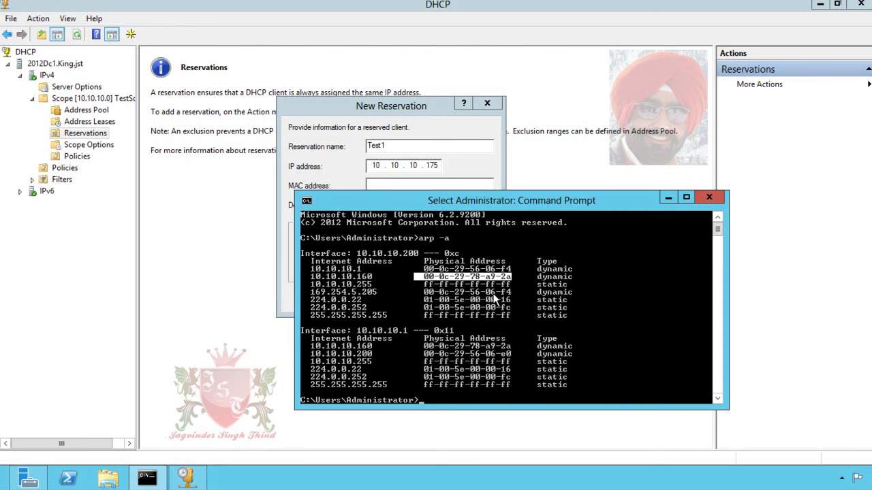
pyautogui.press('Return')
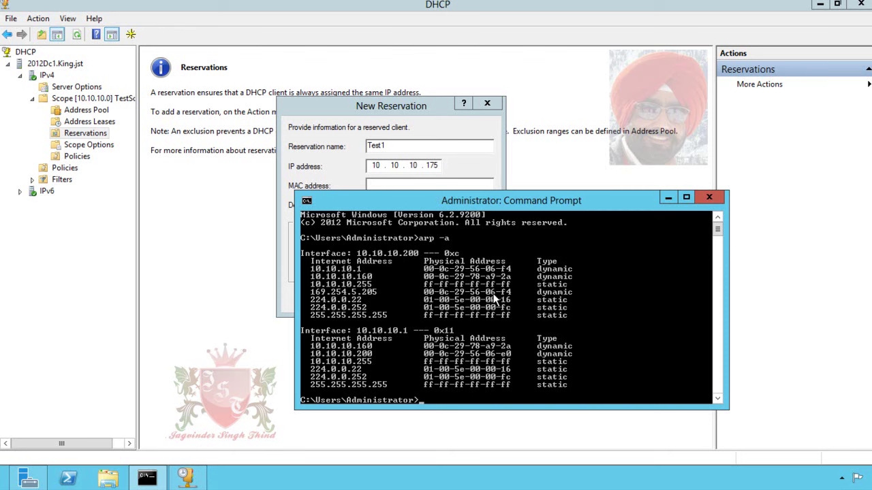
# Paste the copied physical address as the reservation's MAC address, add the reservation, close the dialog and select Test1 in the list
pyautogui.click(401, 181)
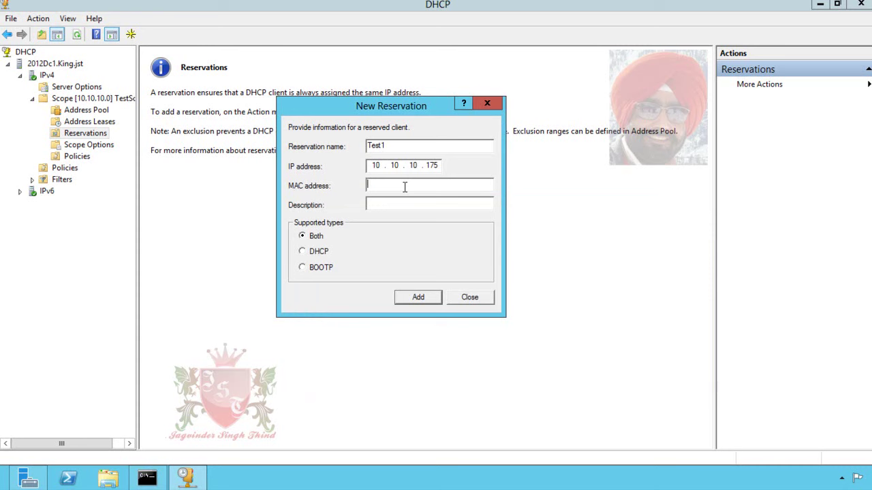
pyautogui.hotkey('ctrl', 'v')
pyautogui.click(417, 299)
pyautogui.click(471, 300)
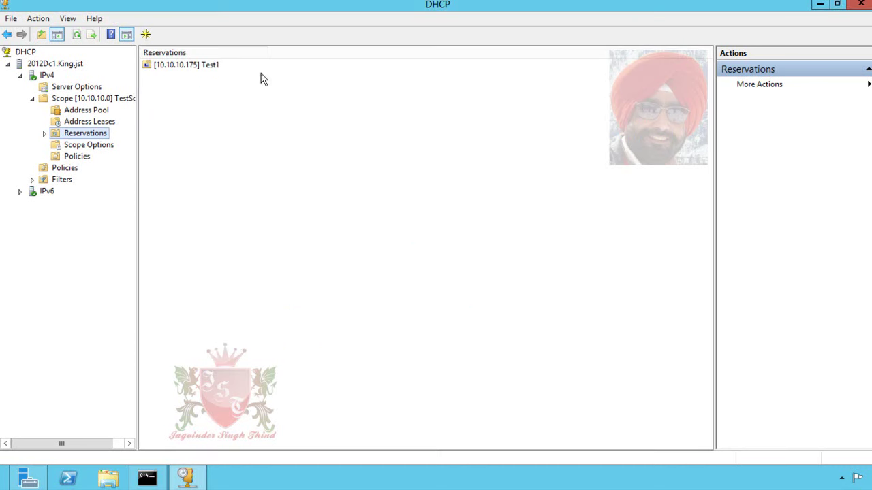
pyautogui.click(205, 68)
pyautogui.click(205, 68)
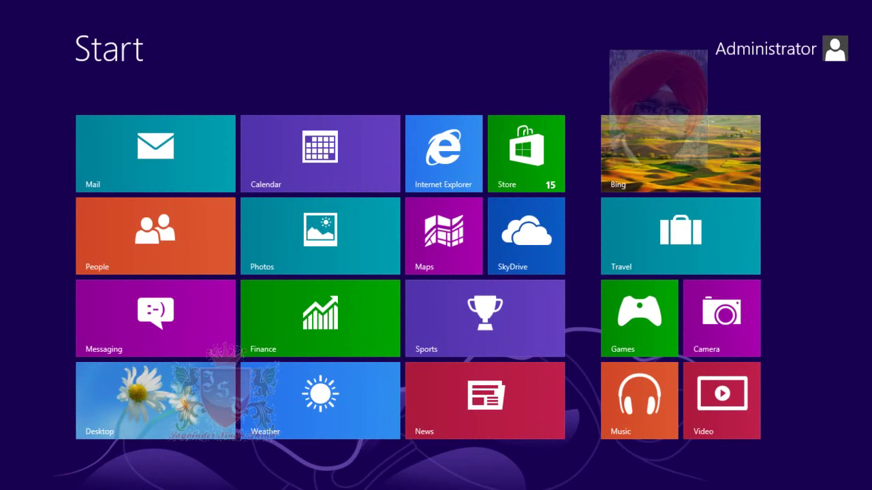
# On the Windows 8 client, open an administrator Command Prompt and check its IP settings with ipconfig
pyautogui.press('super+x')
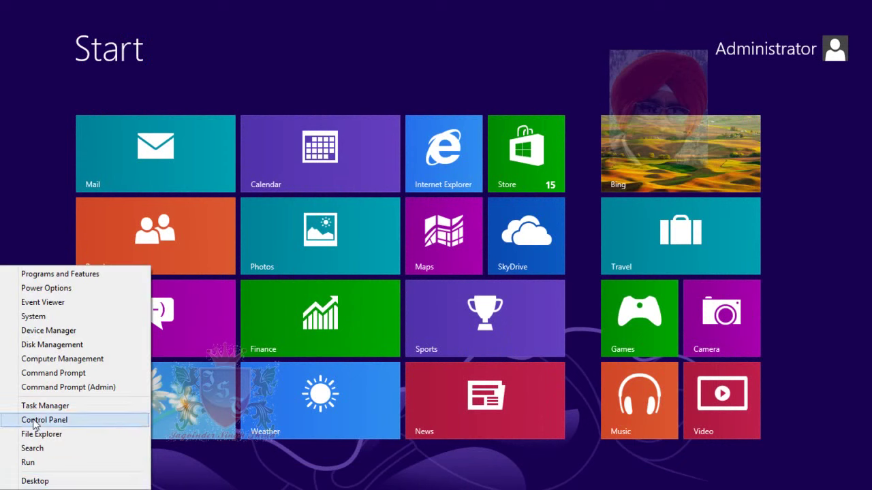
pyautogui.click(53, 387)
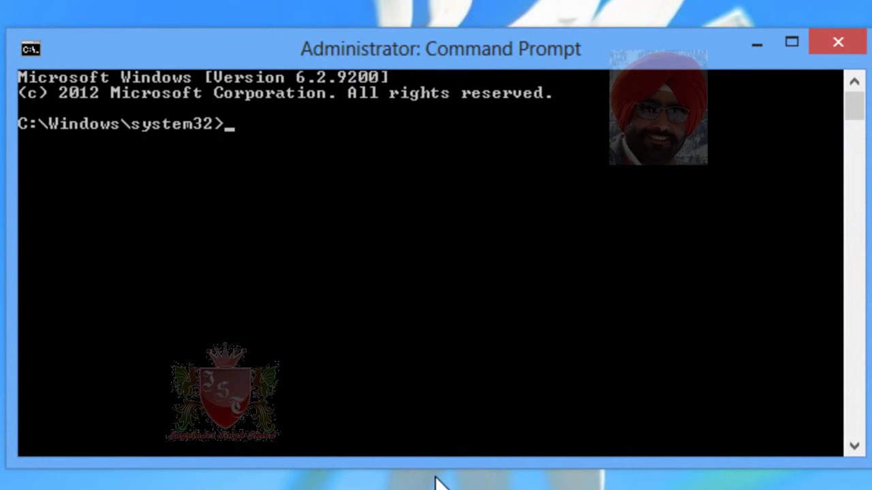
pyautogui.write('ipconfig')
pyautogui.press('Return')
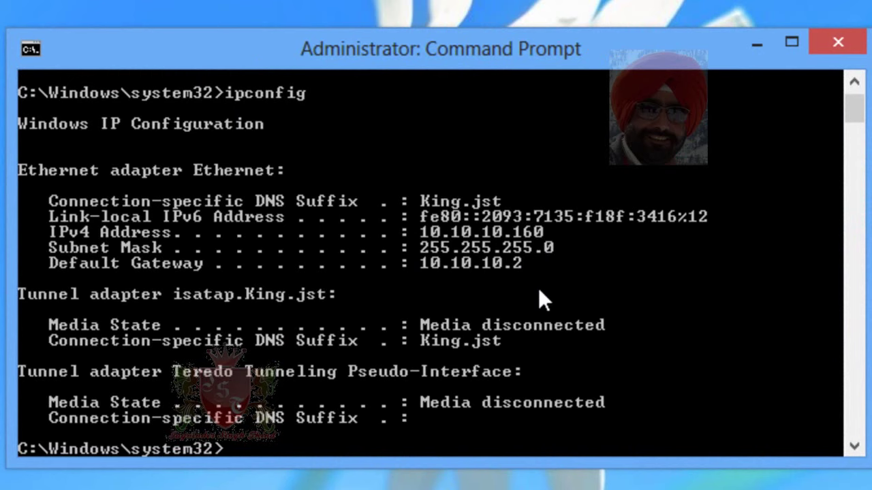
# Clear the console and release the client's current IP address with ipconfig /release
pyautogui.write('cls')
pyautogui.press('Return')
pyautogui.write('ipcon')
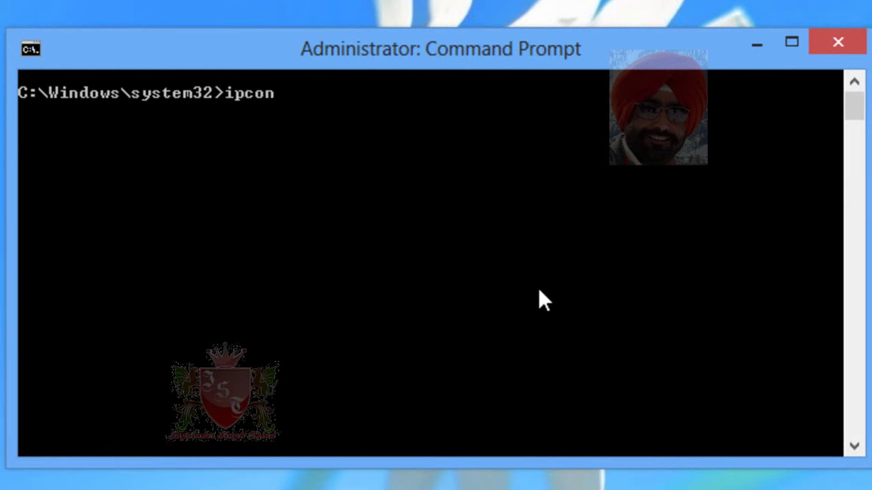
pyautogui.write('fig /release')
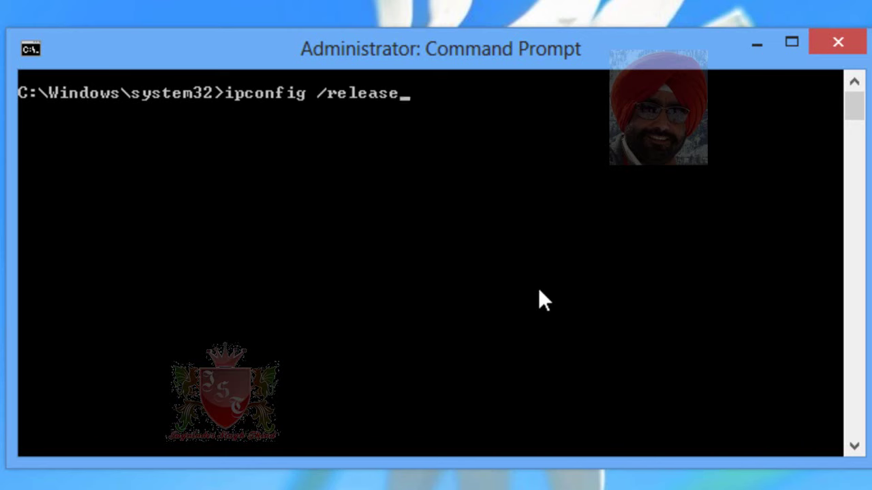
pyautogui.press('Return')
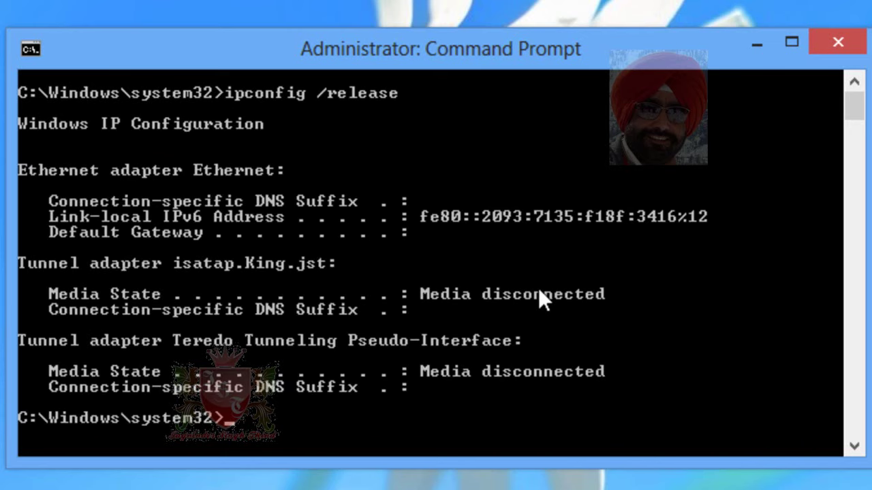
# Clear the console and request a fresh IP lease for the client with ipconfig /renew
pyautogui.press('Up')
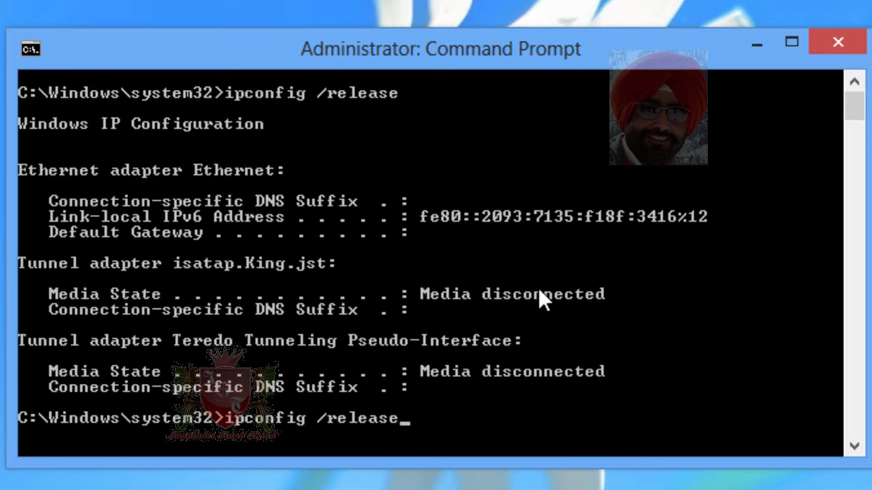
pyautogui.press('Escape')
pyautogui.write('cls')
pyautogui.press('Return')
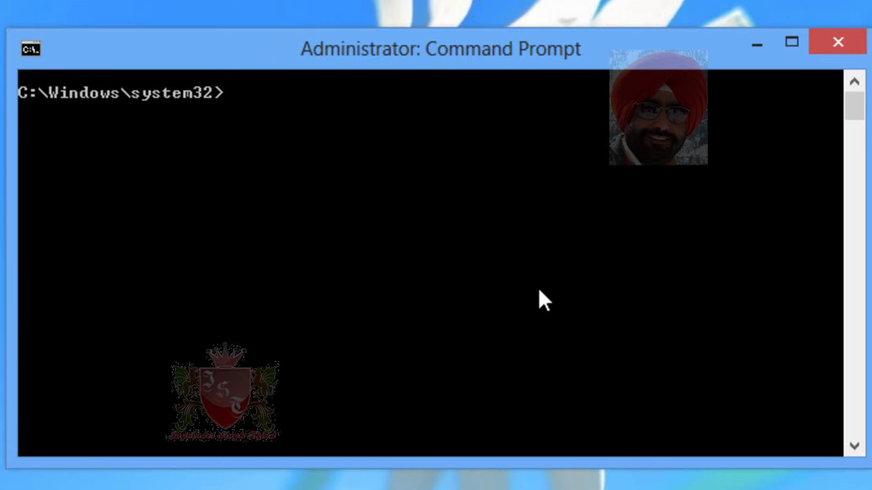
pyautogui.write('ip')
pyautogui.write('config /')
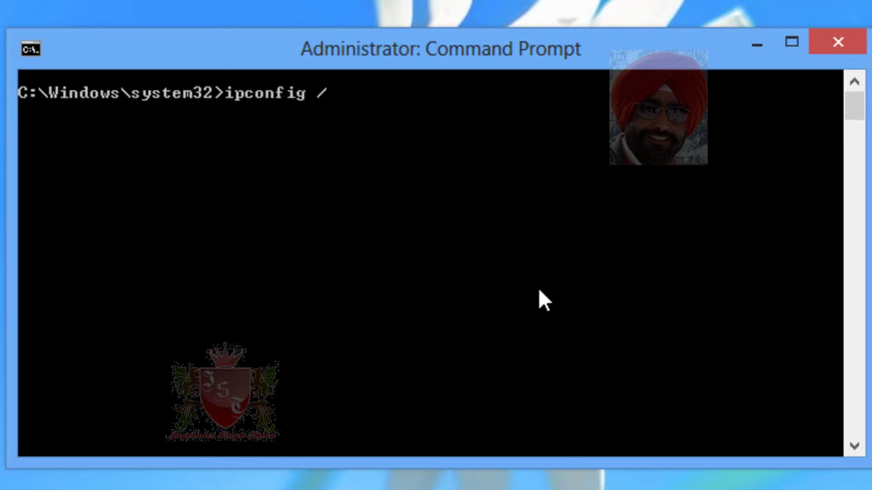
pyautogui.write('renew')
pyautogui.press('Return')
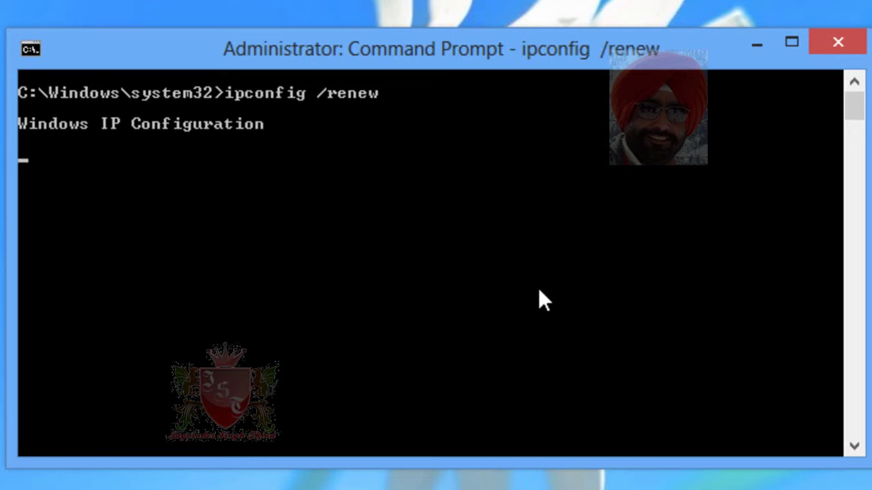